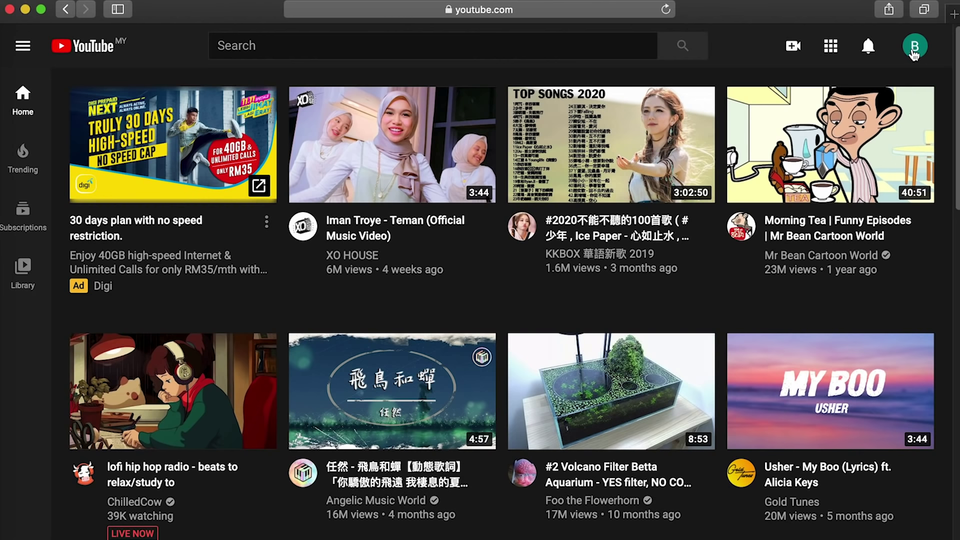
Step: Choose Create a channel from the account menu and get started with the creator journey
left_click(914, 50)
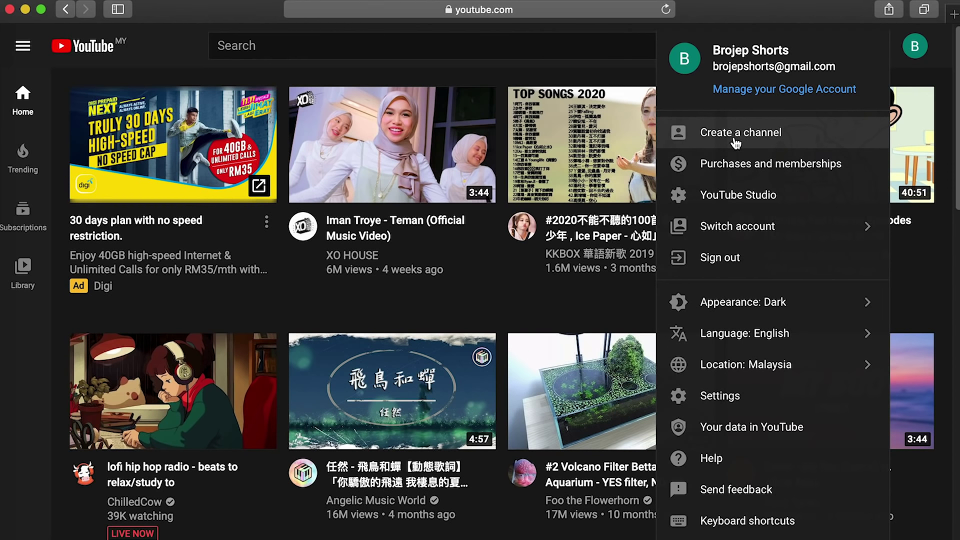
left_click(736, 141)
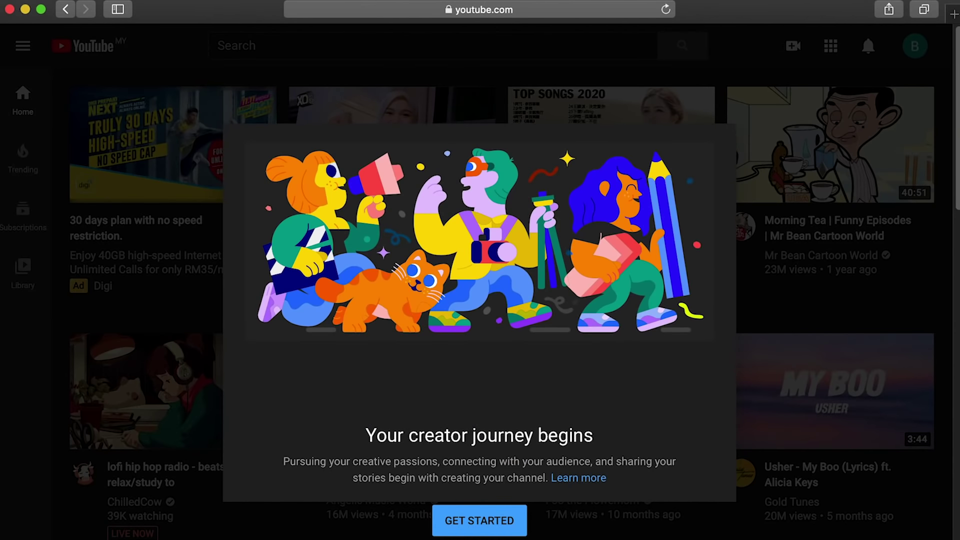
left_click(477, 525)
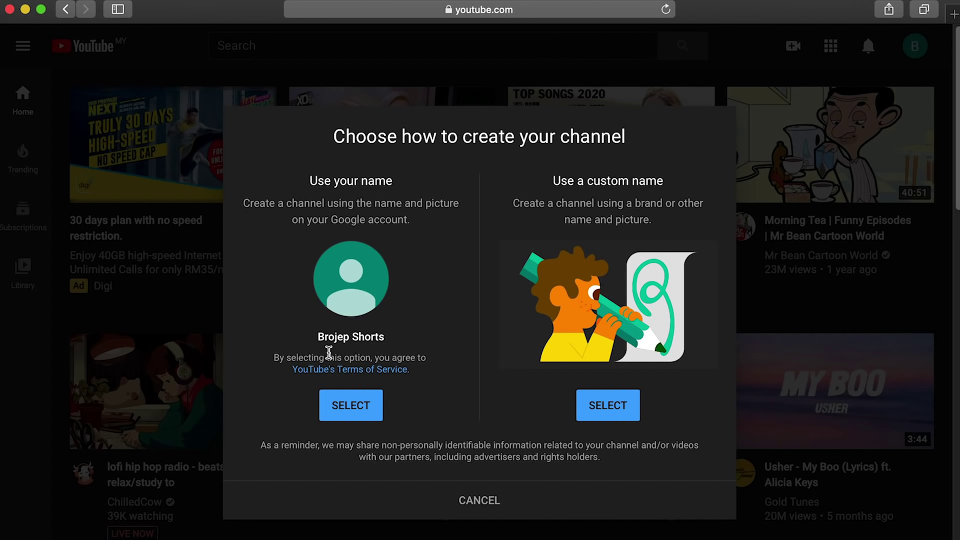
Step: Create the channel under the account's own name and postpone the optional setup
left_click(350, 405)
scroll(364, 395, "down", 5)
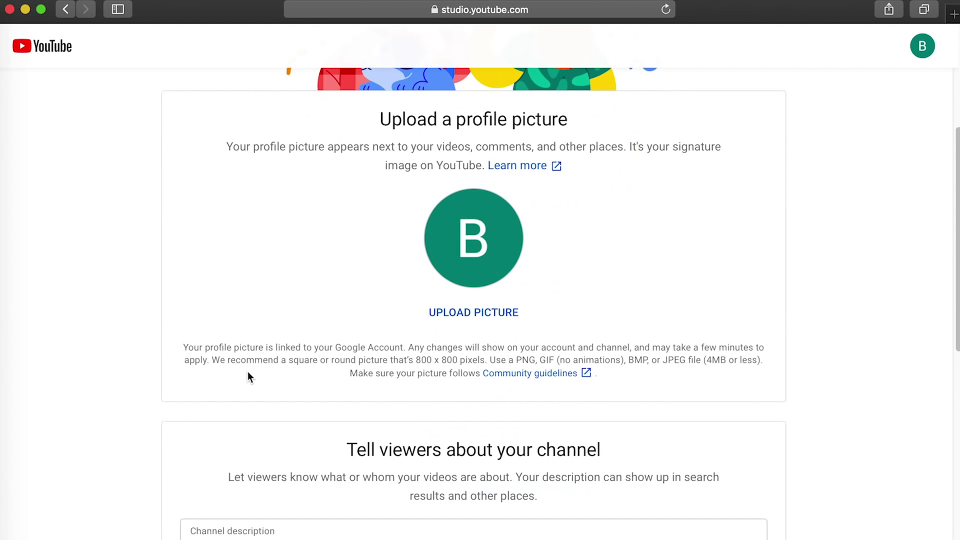
scroll(247, 368, "down", 2)
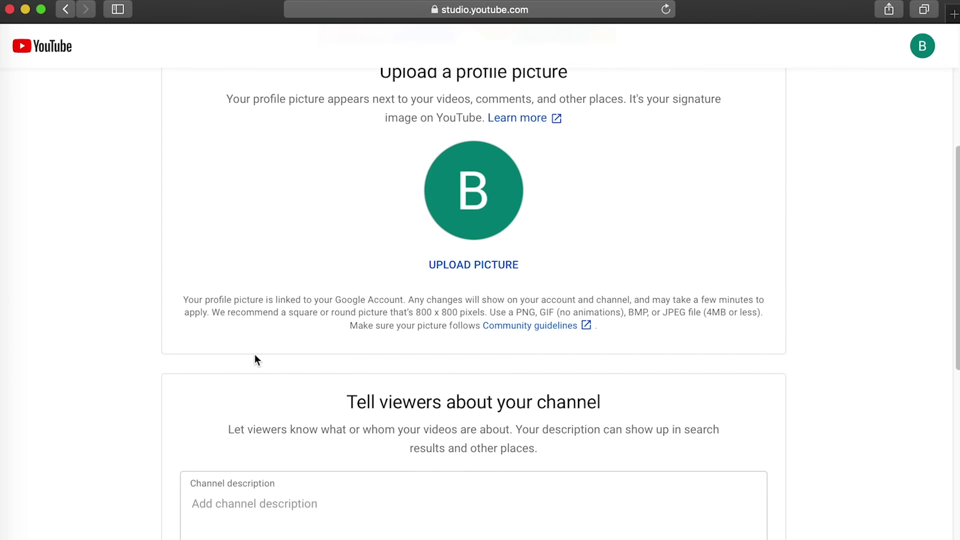
scroll(255, 353, "down", 5)
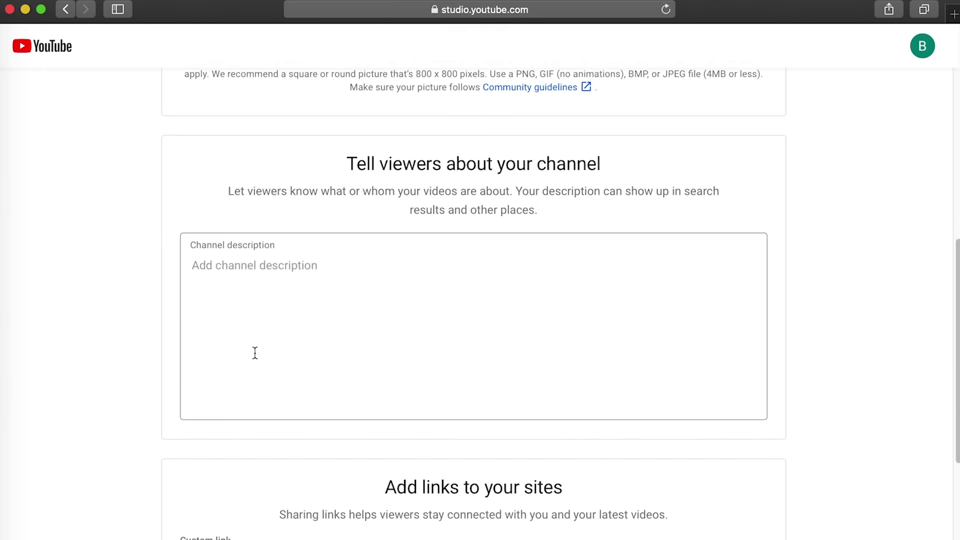
left_click(244, 277)
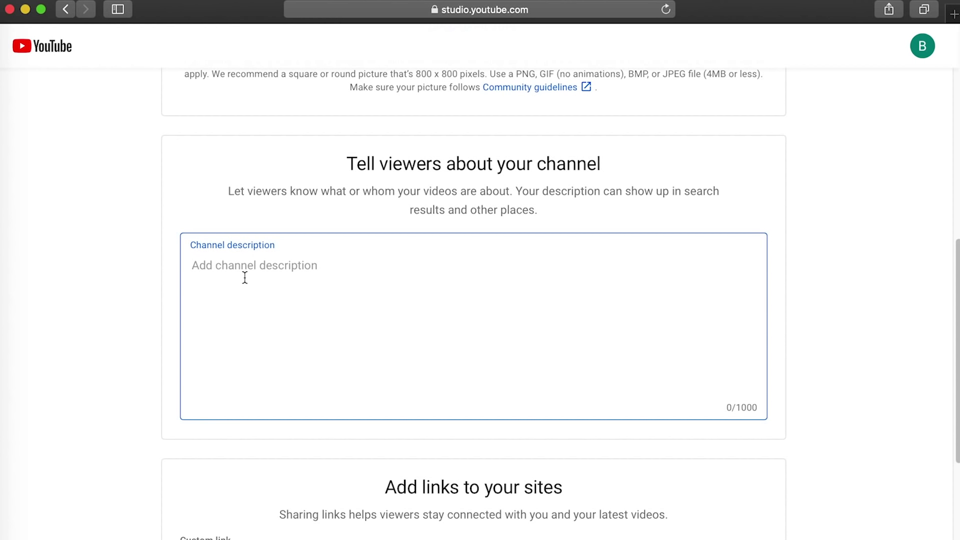
scroll(161, 301, "down", 7)
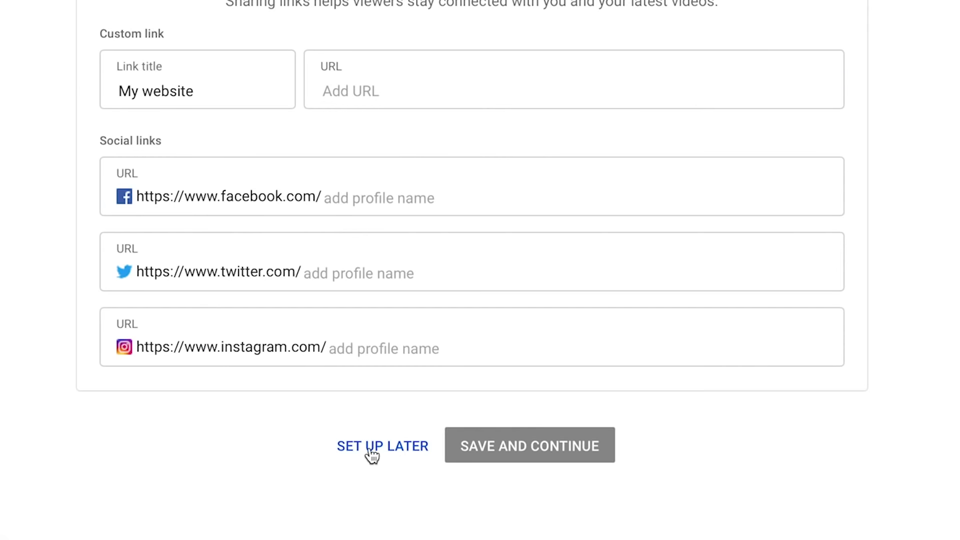
left_click(388, 446)
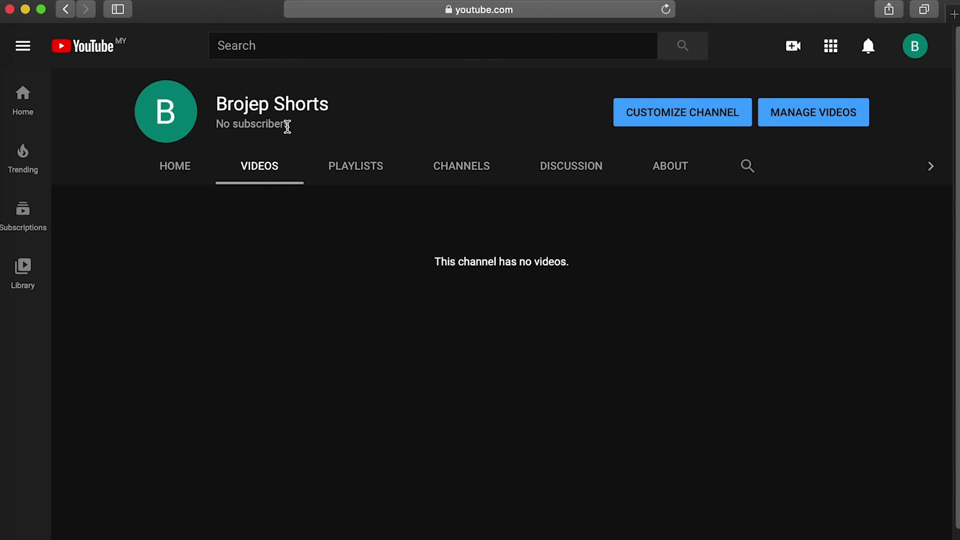
Step: Go to the new channel's home page and open its customization in YouTube Studio
left_click(916, 50)
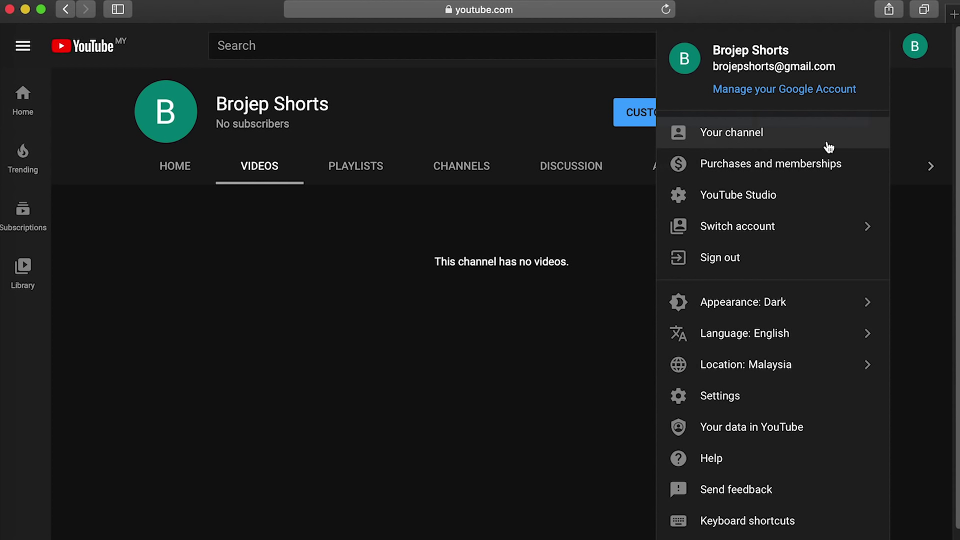
left_click(733, 142)
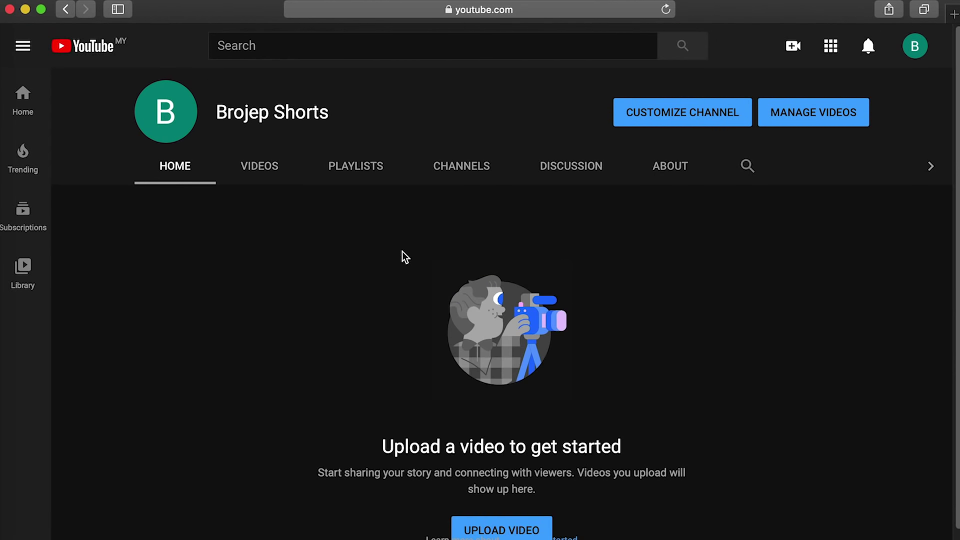
scroll(565, 429, "down", 2)
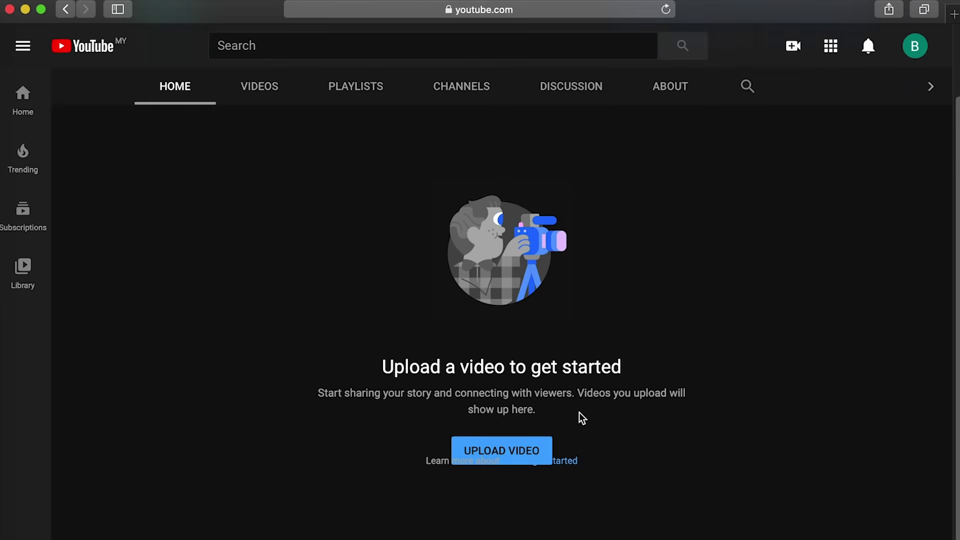
scroll(578, 412, "up", 2)
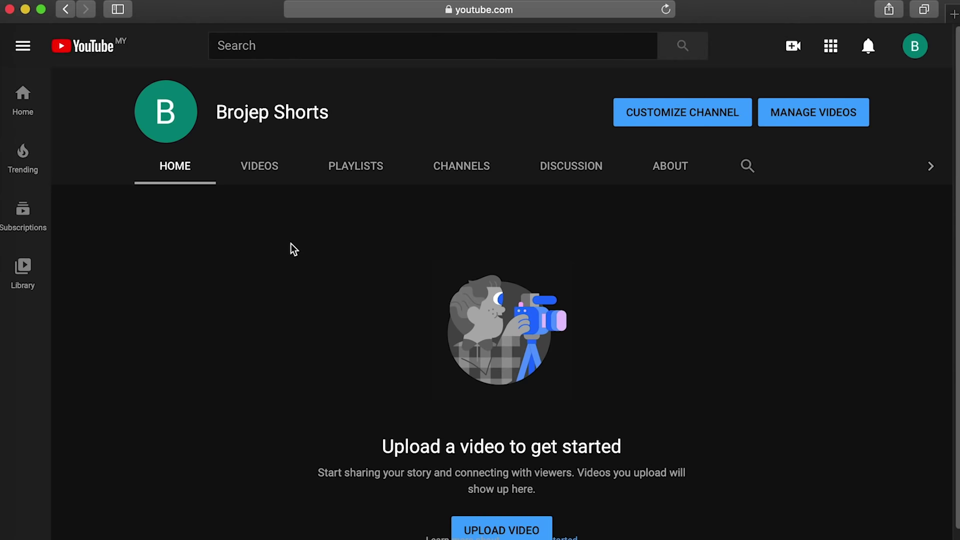
scroll(291, 244, "down", 2)
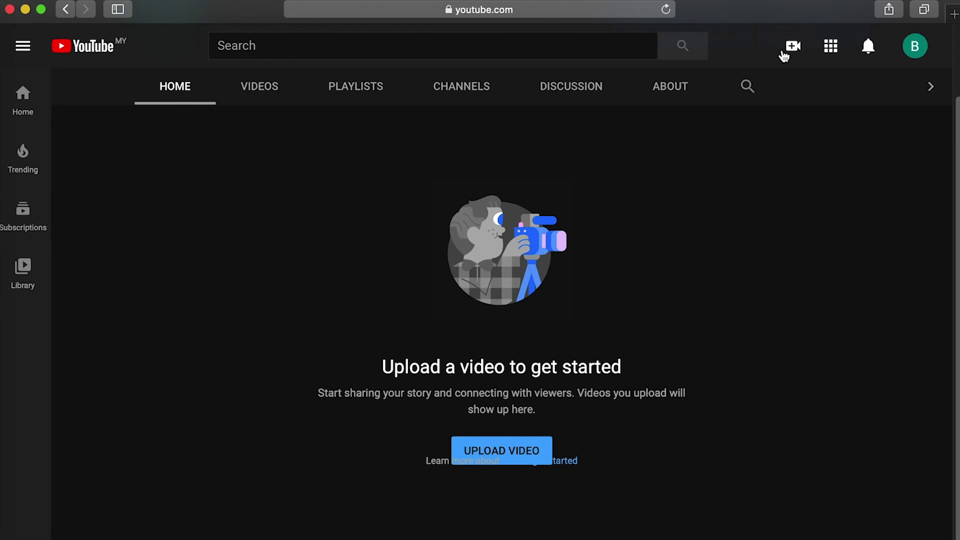
scroll(689, 325, "up", 2)
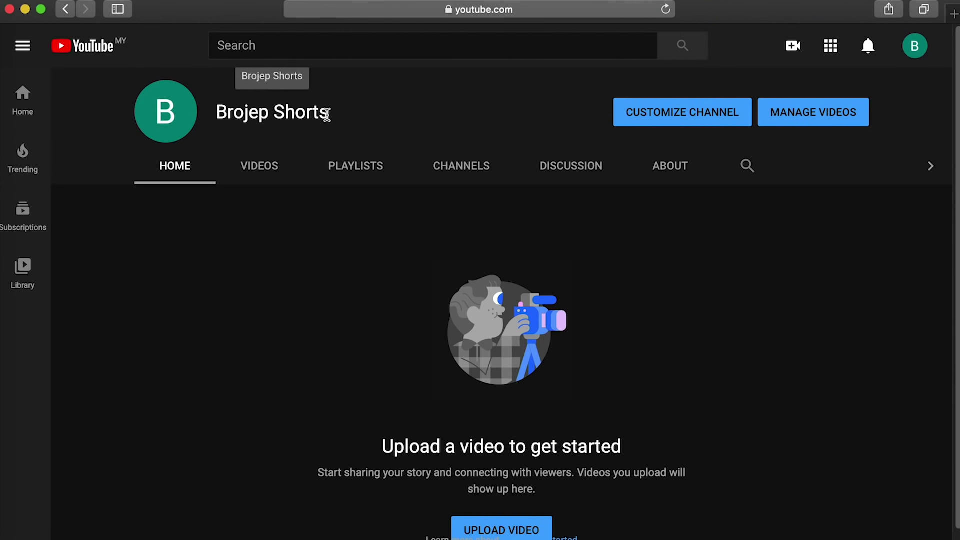
left_click(670, 115)
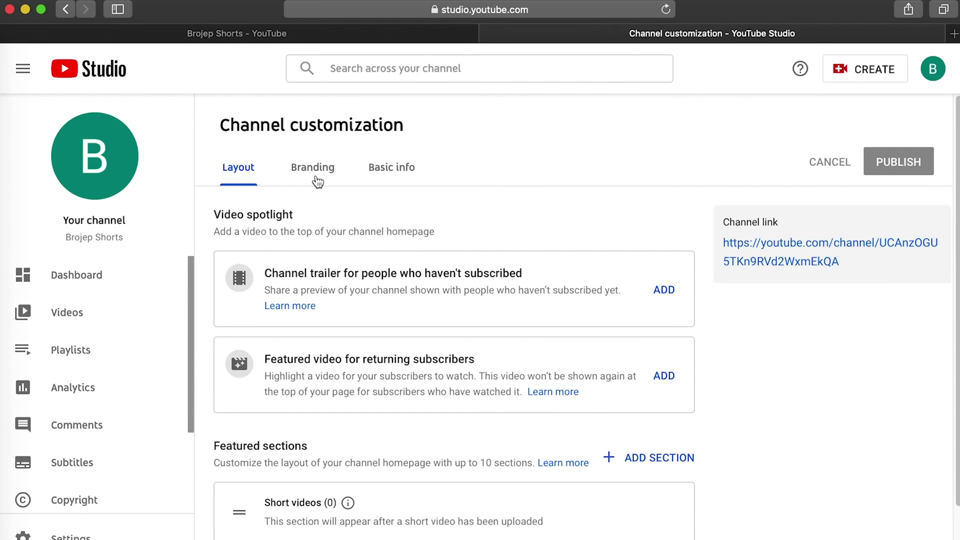
Step: Browse the Branding options for profile picture, banner image and video watermark
left_click(315, 179)
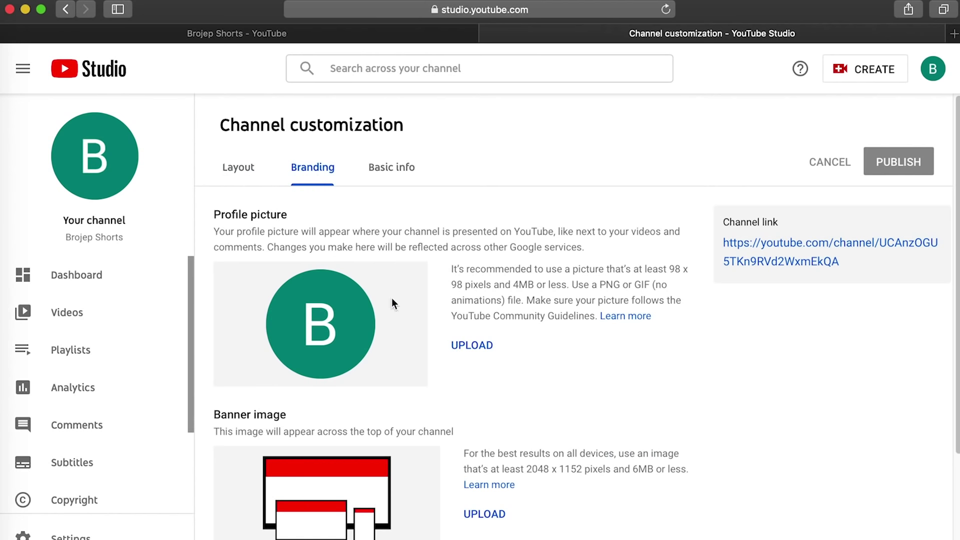
scroll(424, 358, "down", 4)
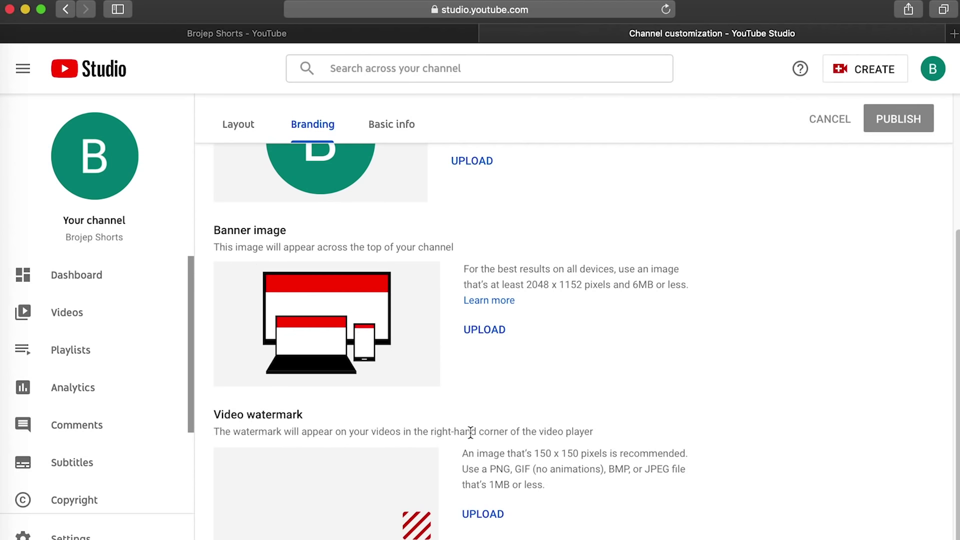
scroll(470, 432, "up", 4)
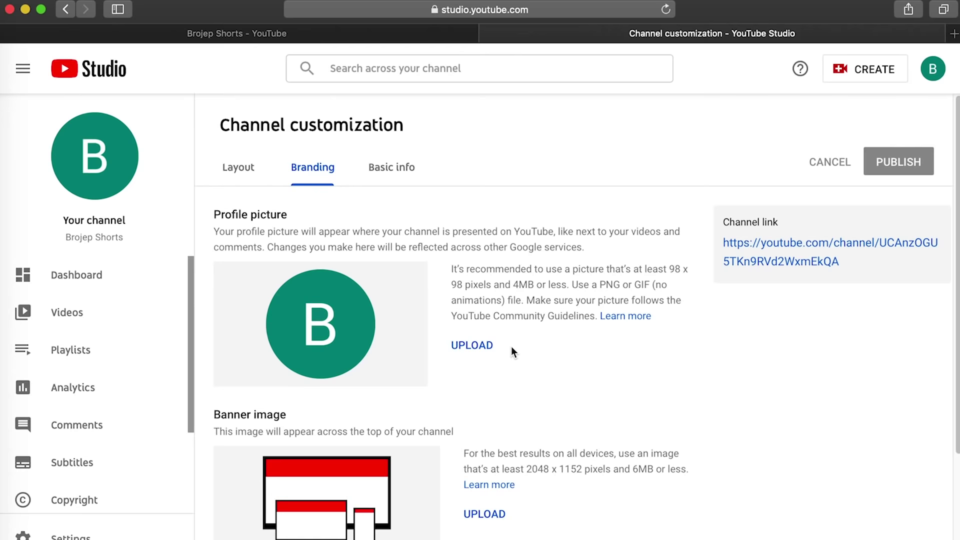
scroll(514, 345, "down", 2)
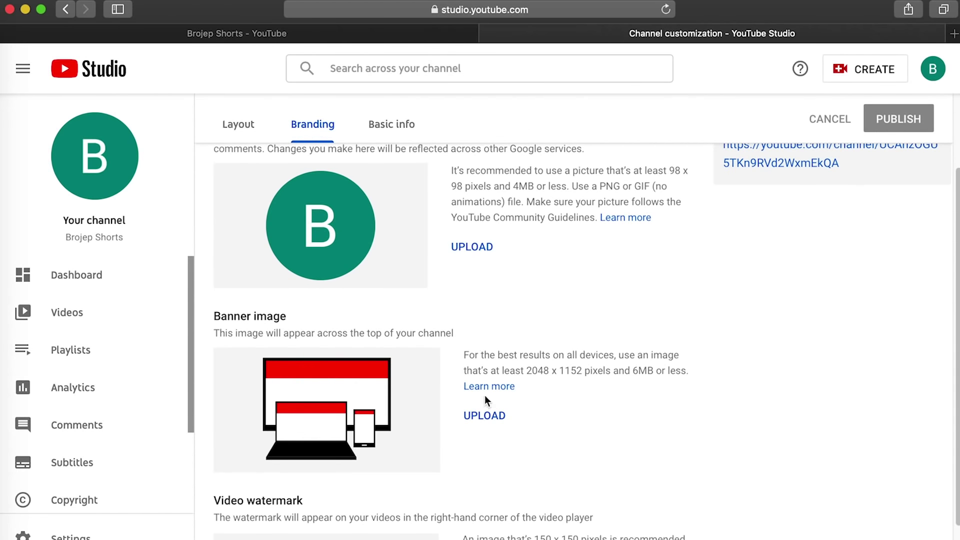
scroll(485, 395, "up", 2)
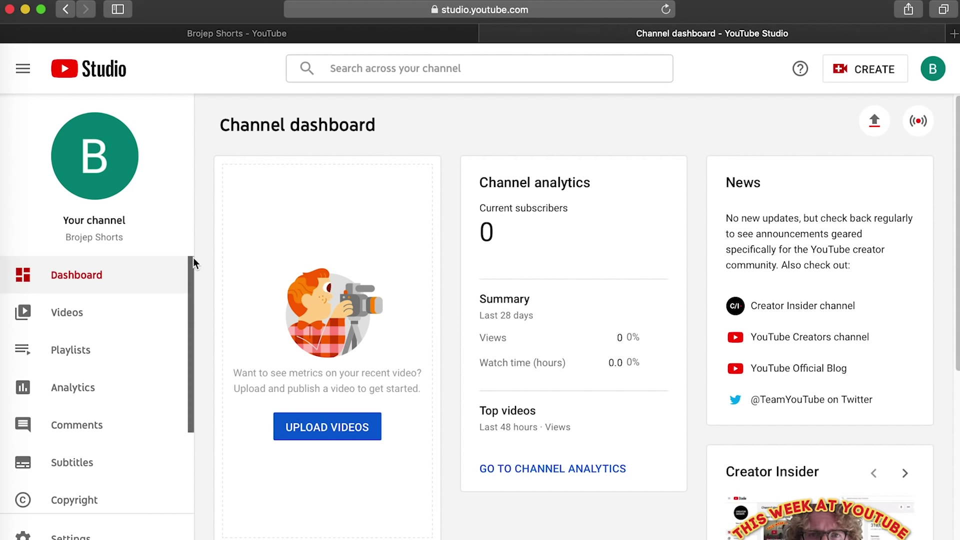
Step: Open YouTube Studio Settings from the bottom of the left sidebar
scroll(193, 257, "down", 3)
scroll(232, 489, "down", 7)
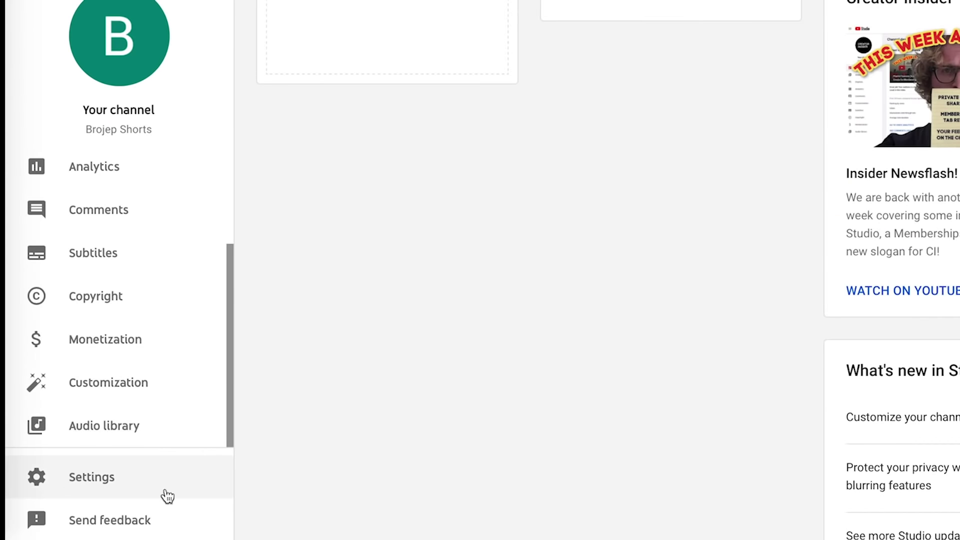
left_click(93, 478)
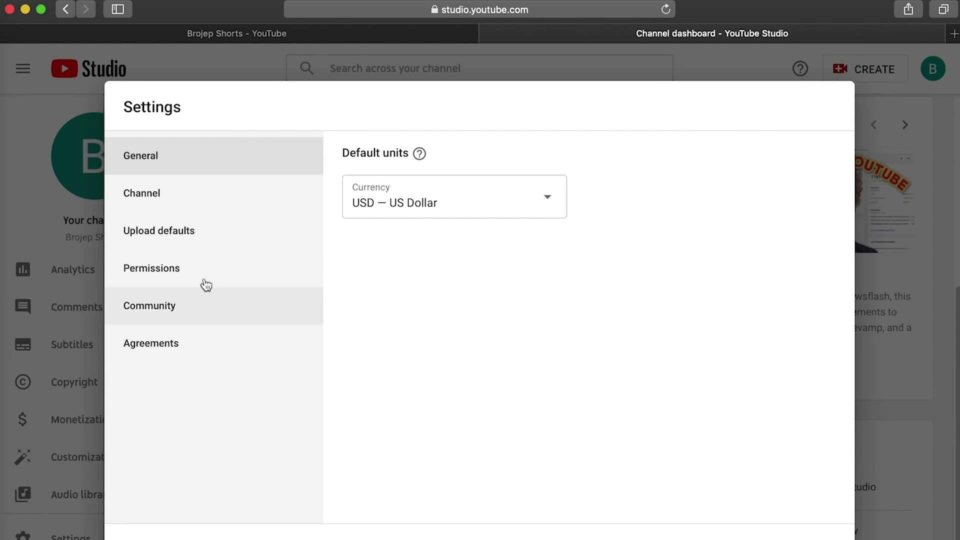
Step: Set the channel's country of residence to Malaysia in Basic info
left_click(219, 199)
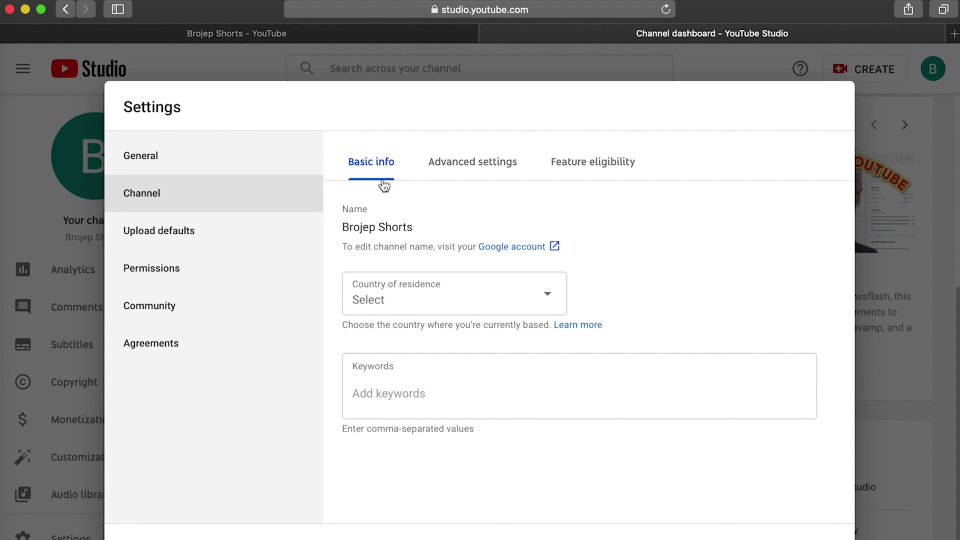
left_click(452, 307)
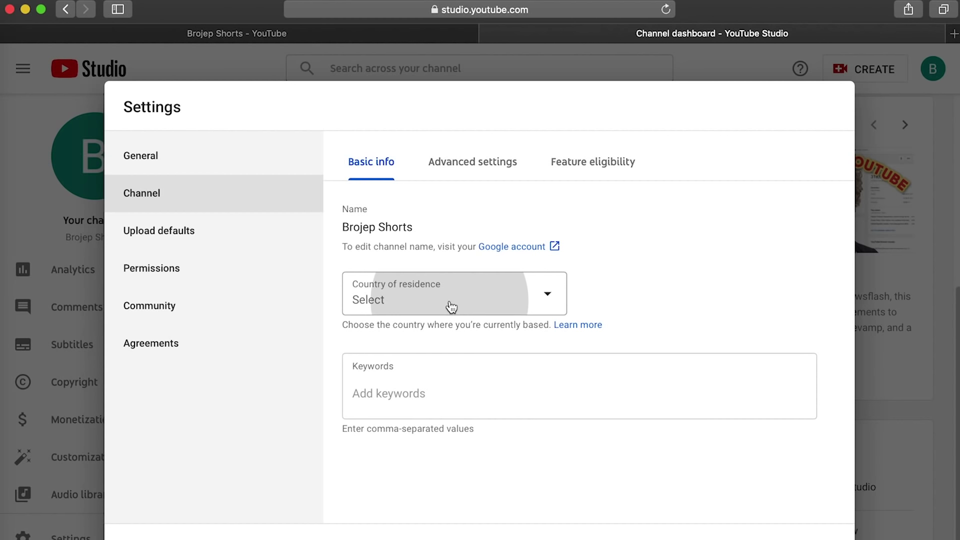
scroll(495, 418, "down", 3)
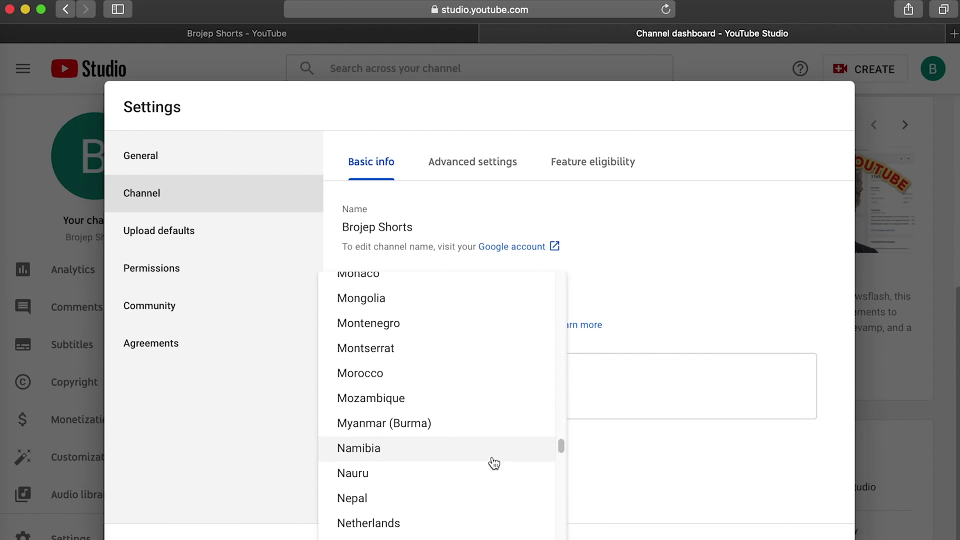
scroll(493, 457, "up", 5)
left_click(428, 354)
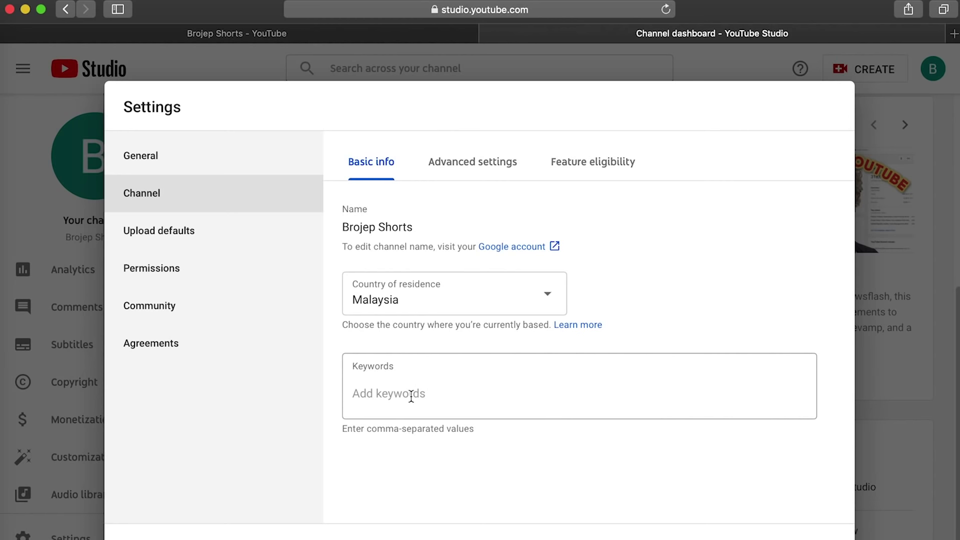
Step: Add 'youtube' as a channel keyword
left_click(411, 398)
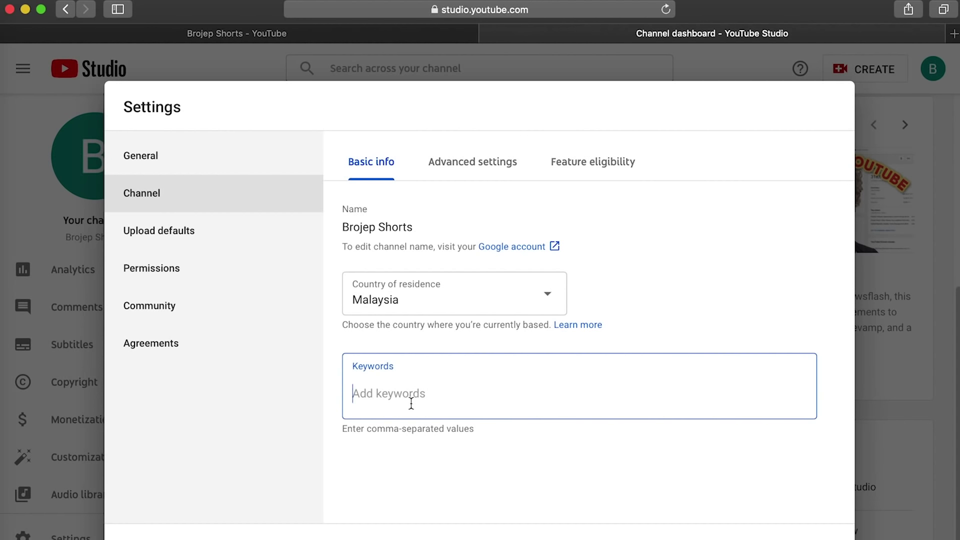
type("y")
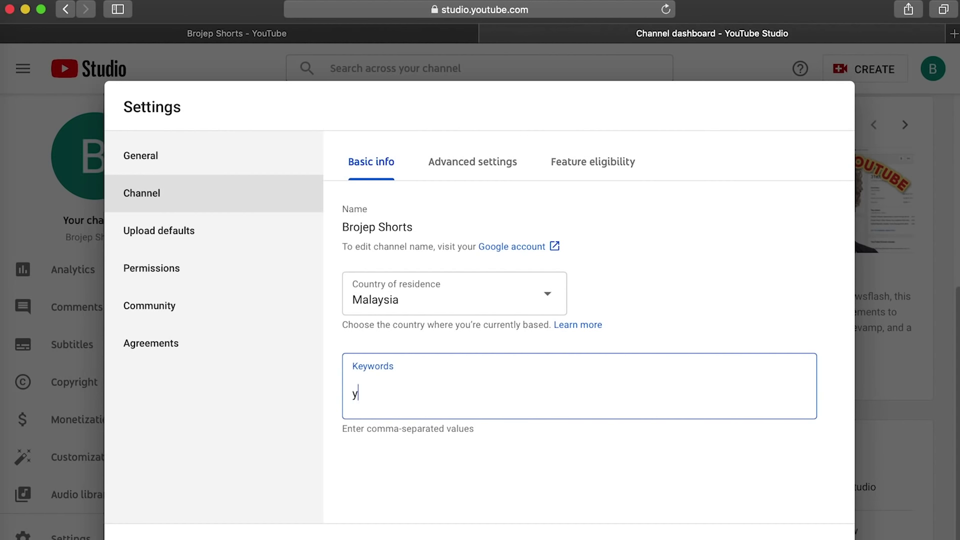
type("outube")
key("Return")
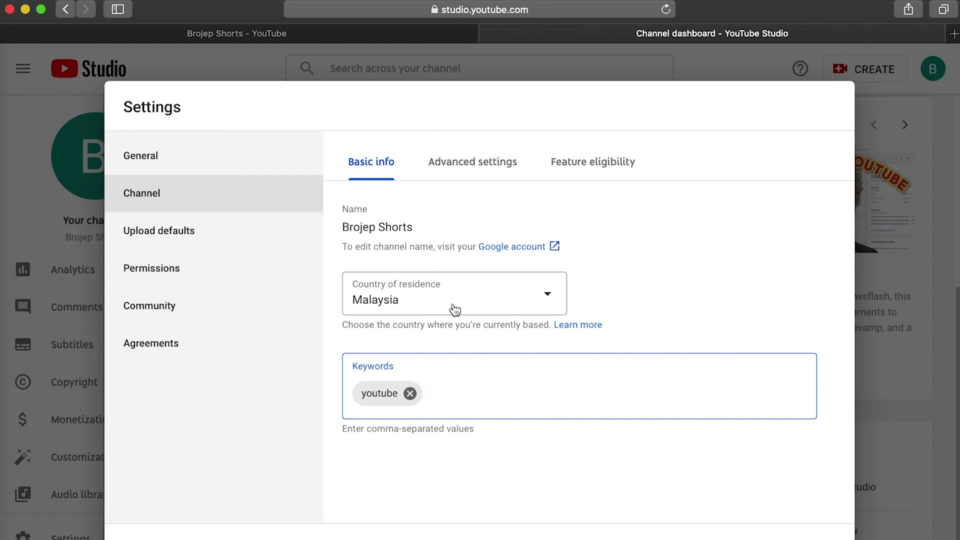
Step: In Advanced settings, choose 'No, set this channel as not made for kids'
left_click(475, 170)
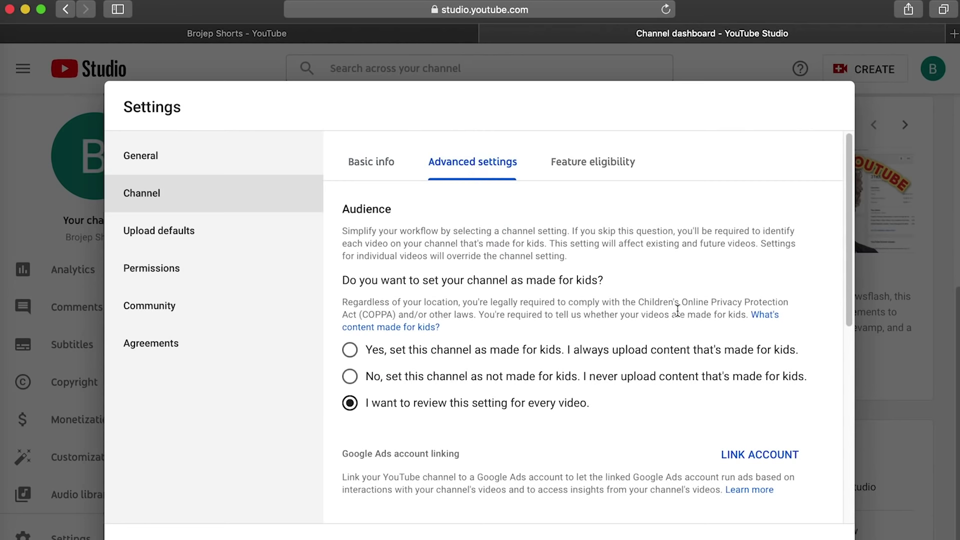
scroll(677, 311, "down", 2)
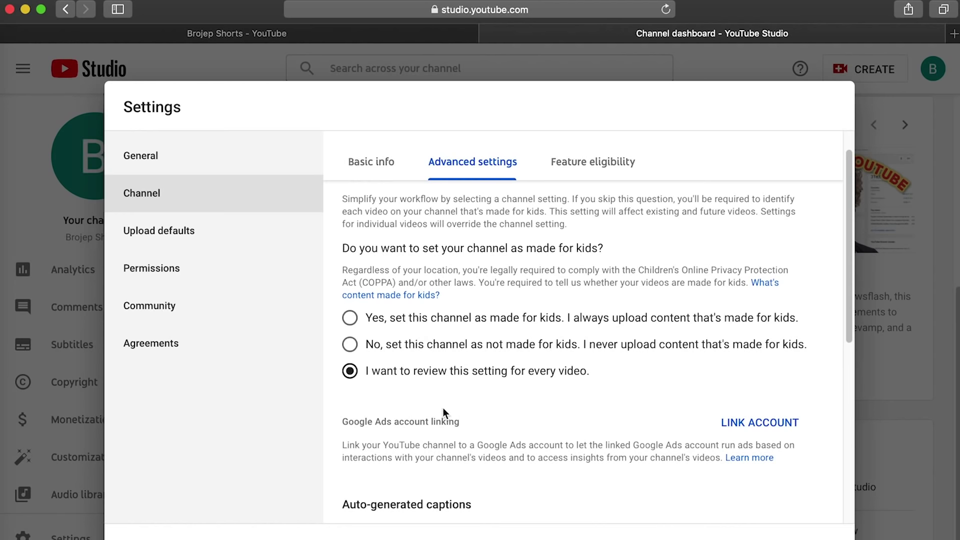
scroll(443, 410, "down", 3)
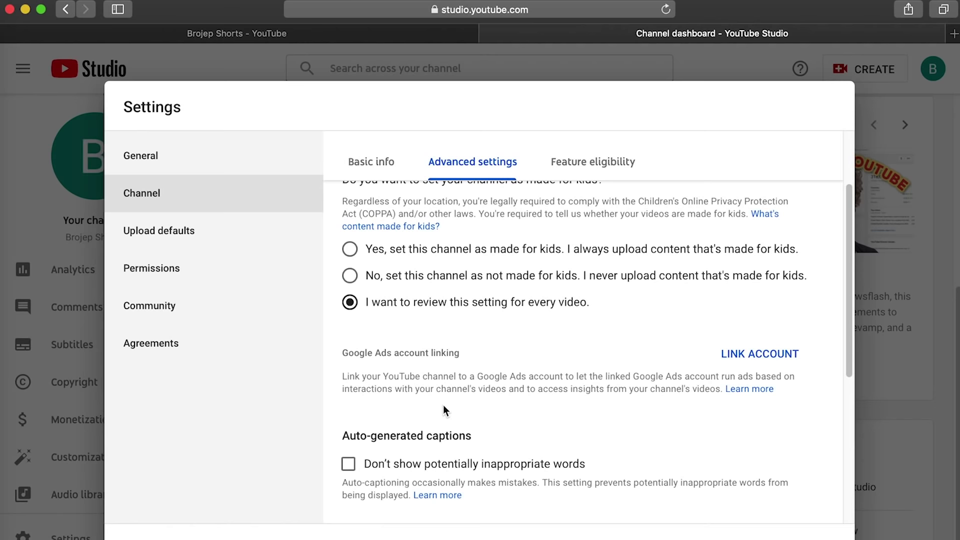
scroll(443, 404, "down", 1)
scroll(443, 404, "up", 3)
scroll(555, 373, "down", 3)
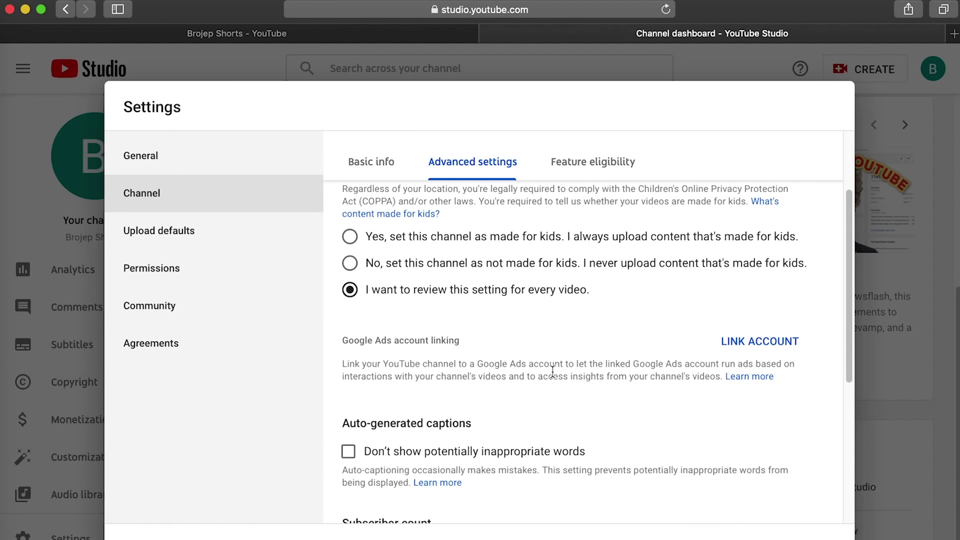
scroll(555, 375, "up", 3)
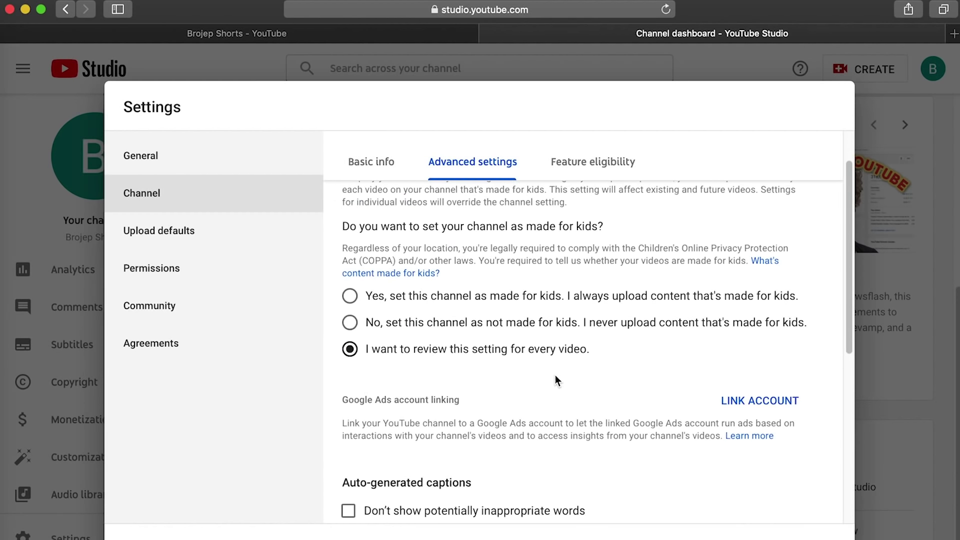
scroll(556, 377, "up", 1)
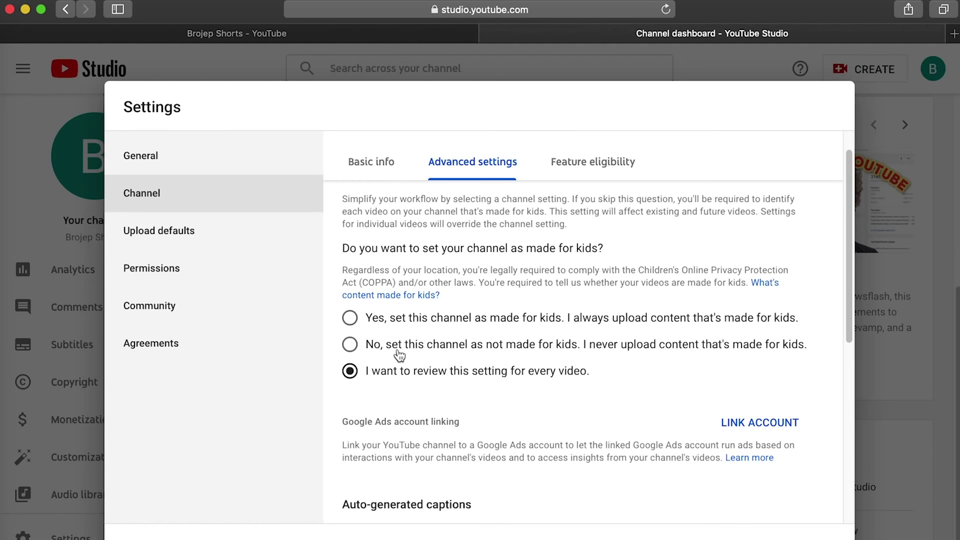
left_click(350, 345)
scroll(465, 260, "up", 1)
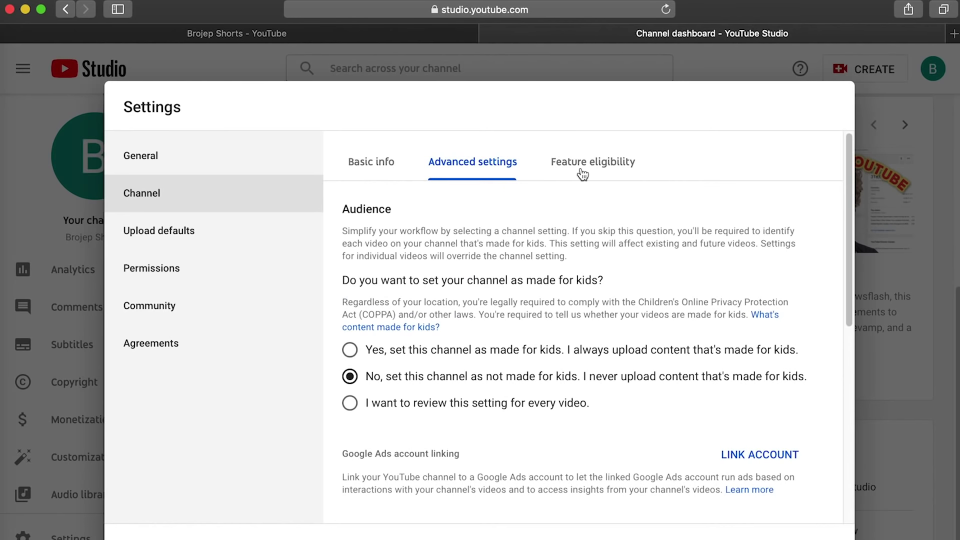
Step: Open Feature eligibility and expand the features that require phone verification
left_click(583, 173)
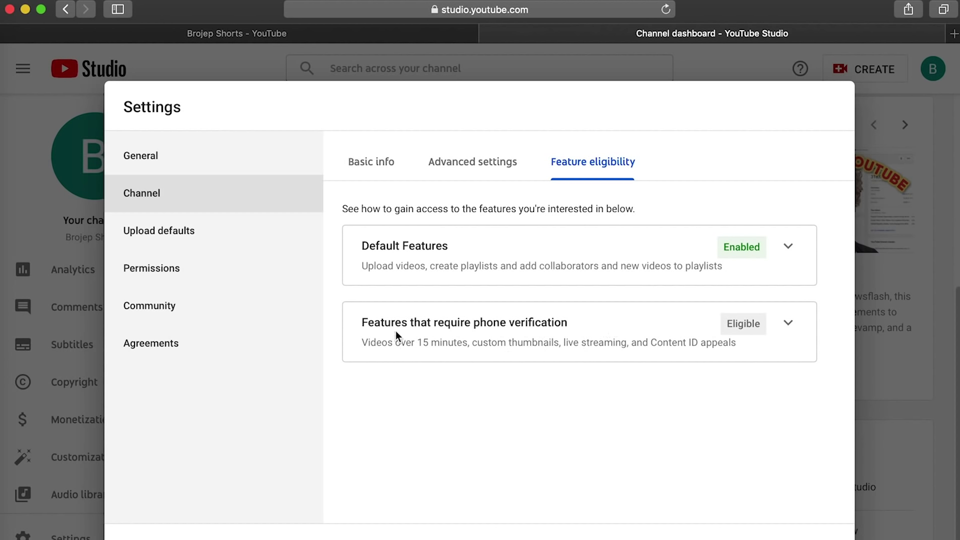
left_click_drag(381, 322, 576, 328)
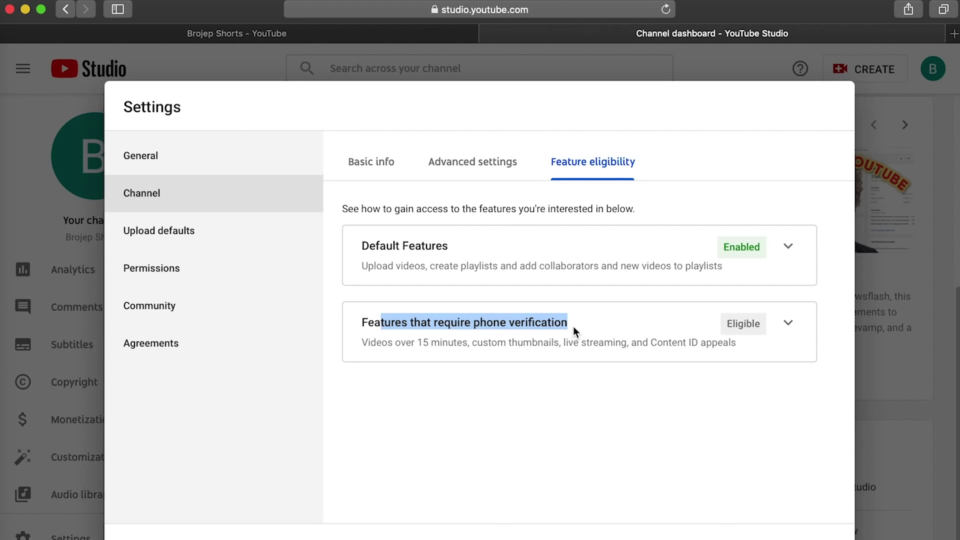
left_click(573, 327)
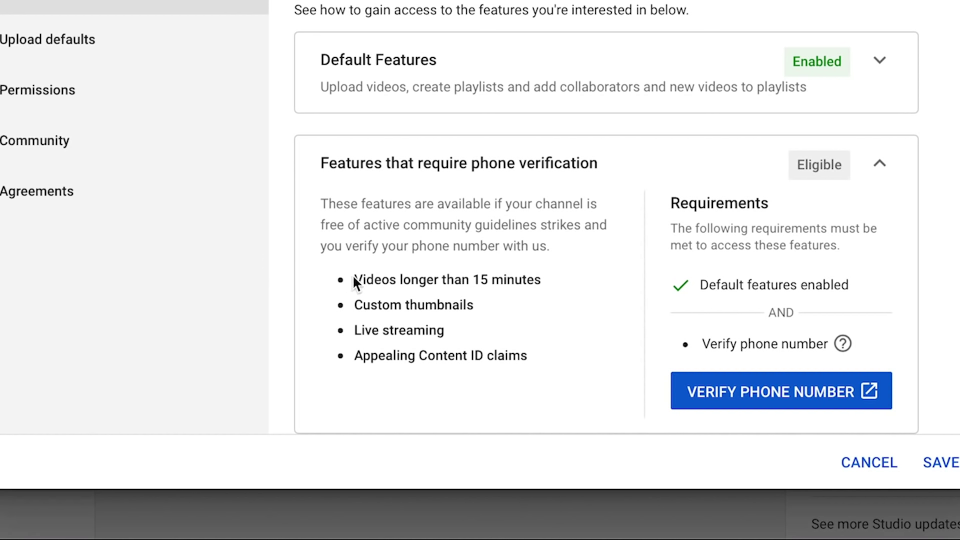
Step: Highlight the longer-videos, custom-thumbnail, live-streaming and Content ID appeal features, then begin phone verification
left_click_drag(354, 282, 549, 280)
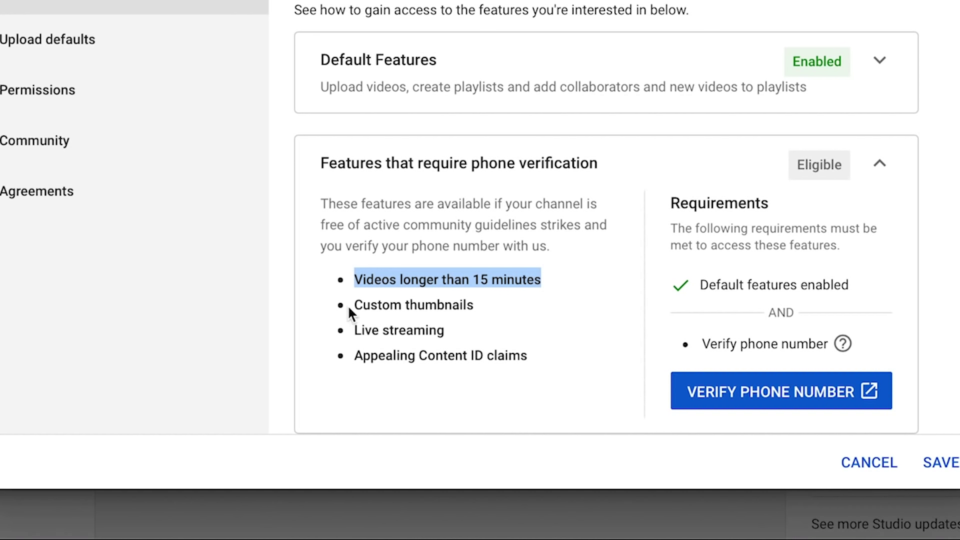
left_click_drag(355, 305, 498, 316)
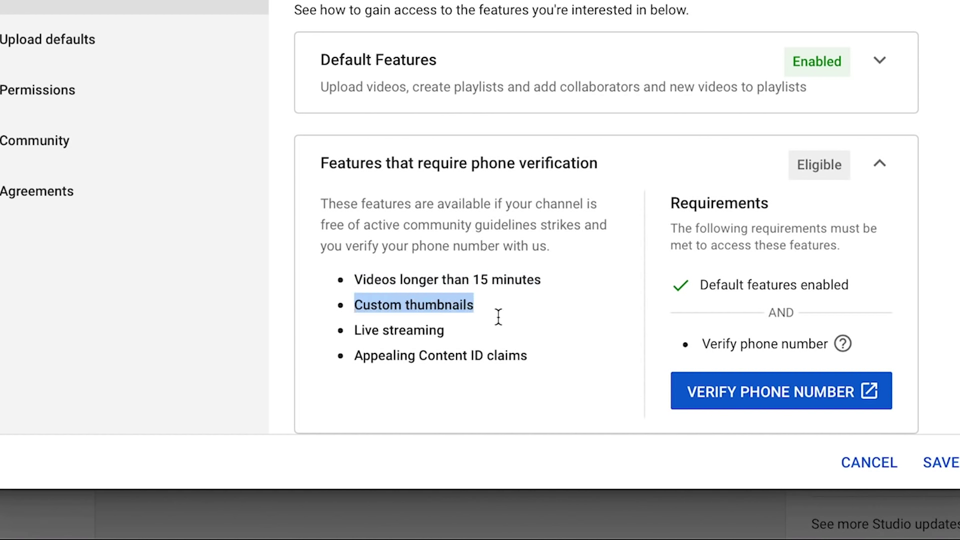
left_click_drag(354, 331, 465, 332)
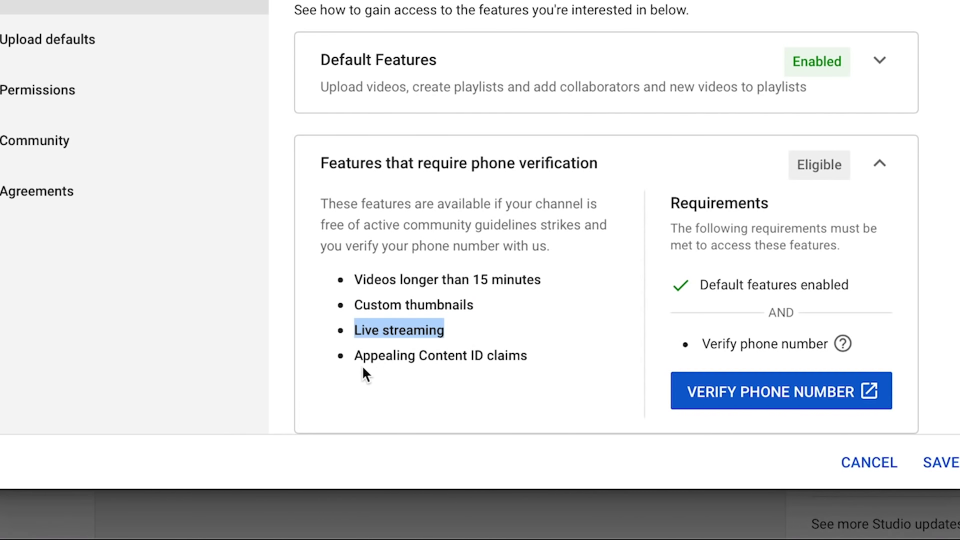
left_click(415, 371)
left_click_drag(542, 362, 334, 357)
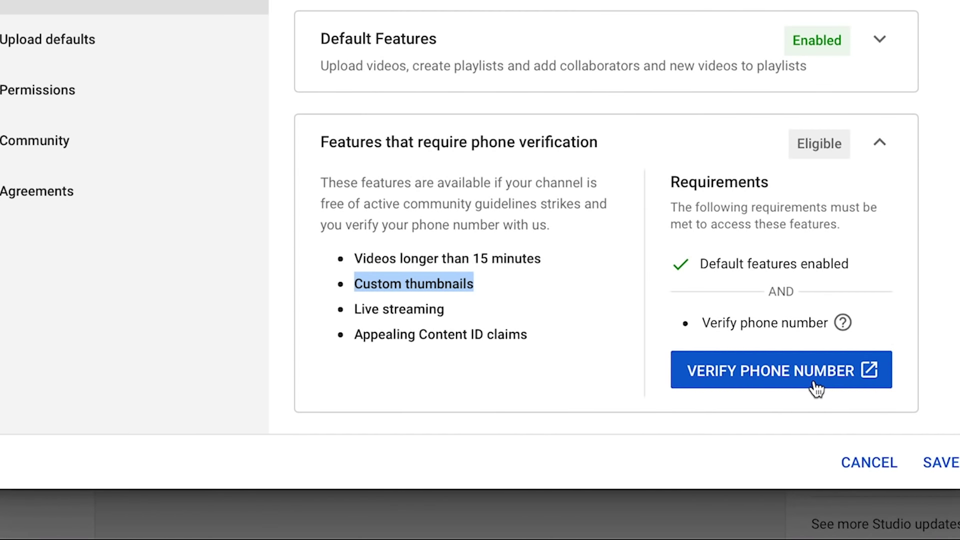
left_click(761, 379)
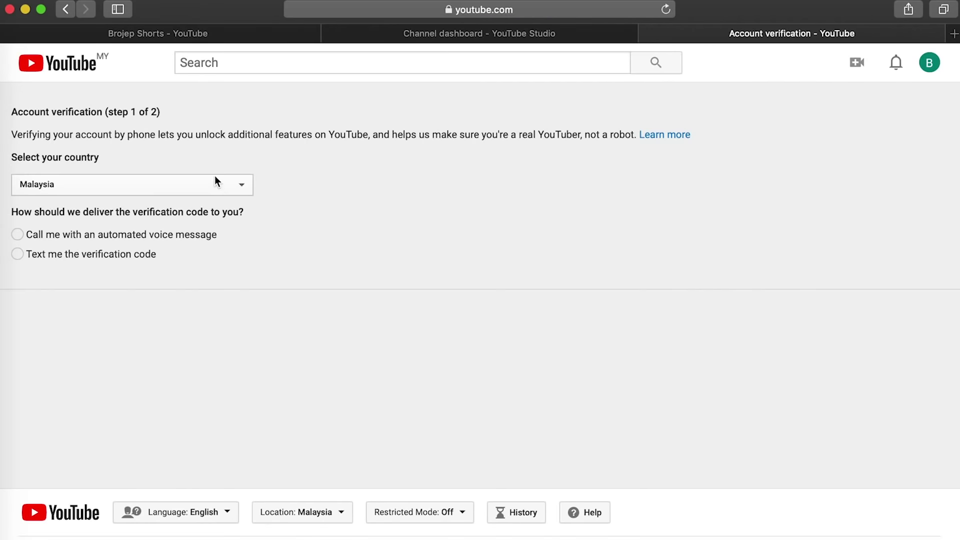
Step: Keep Malaysia, request the code by text message, and submit the phone number
left_click(211, 189)
left_click(206, 188)
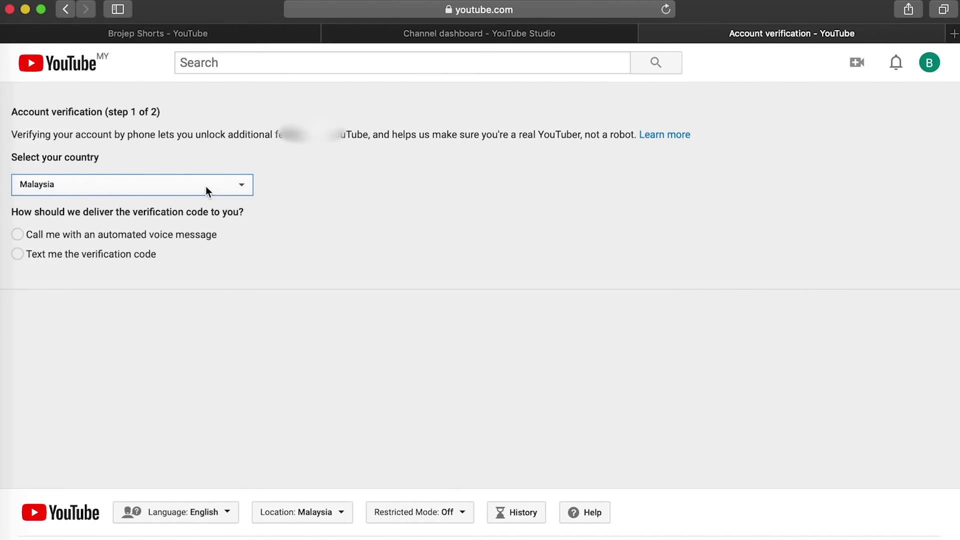
left_click_drag(18, 212, 234, 213)
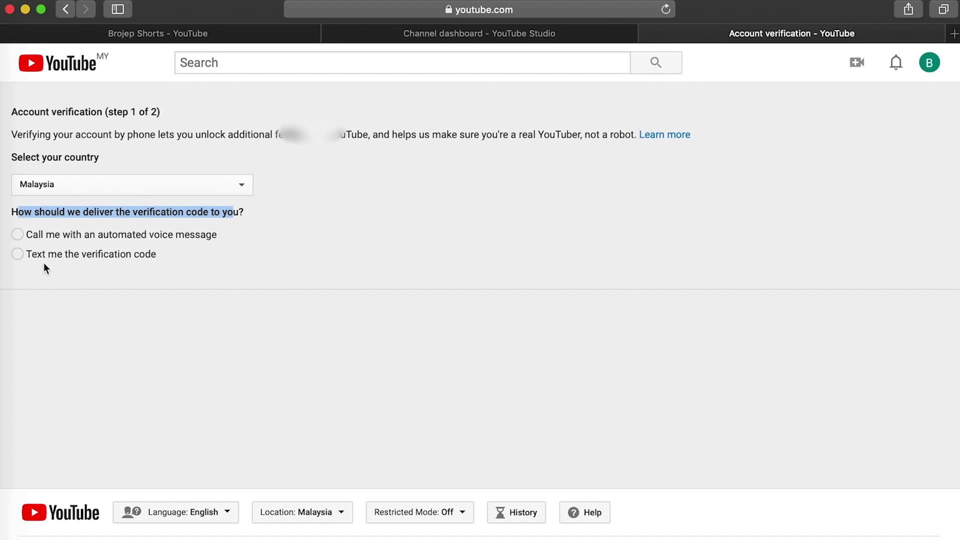
left_click(52, 277)
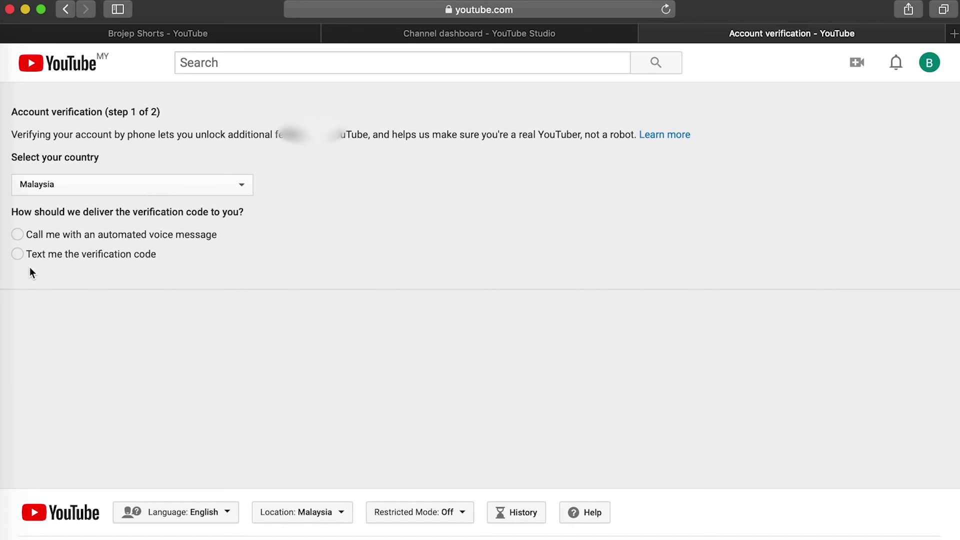
left_click(18, 255)
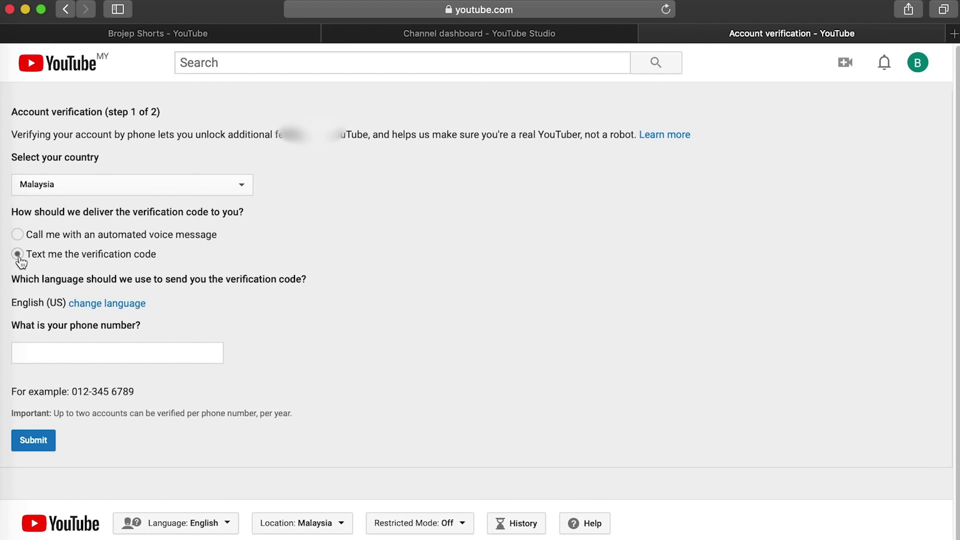
left_click(100, 352)
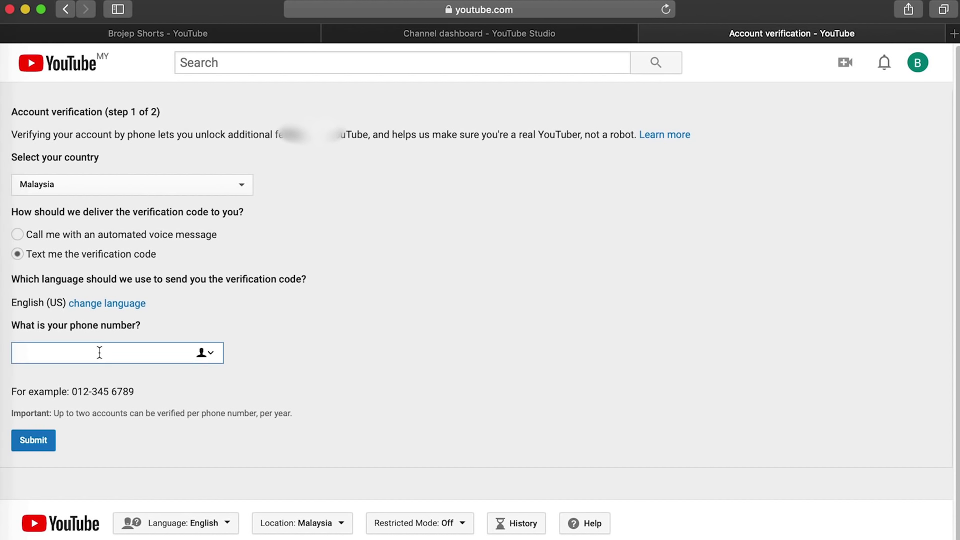
type("011")
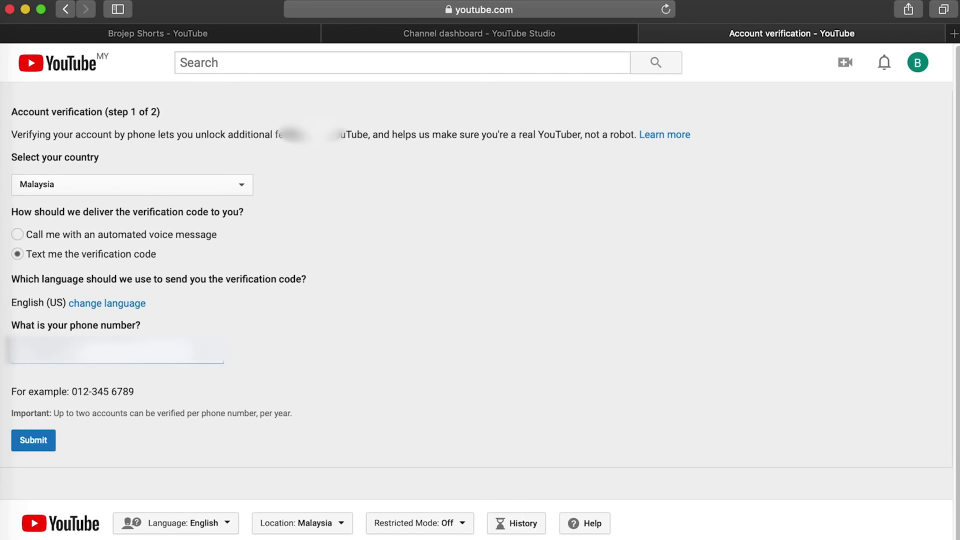
left_click(33, 441)
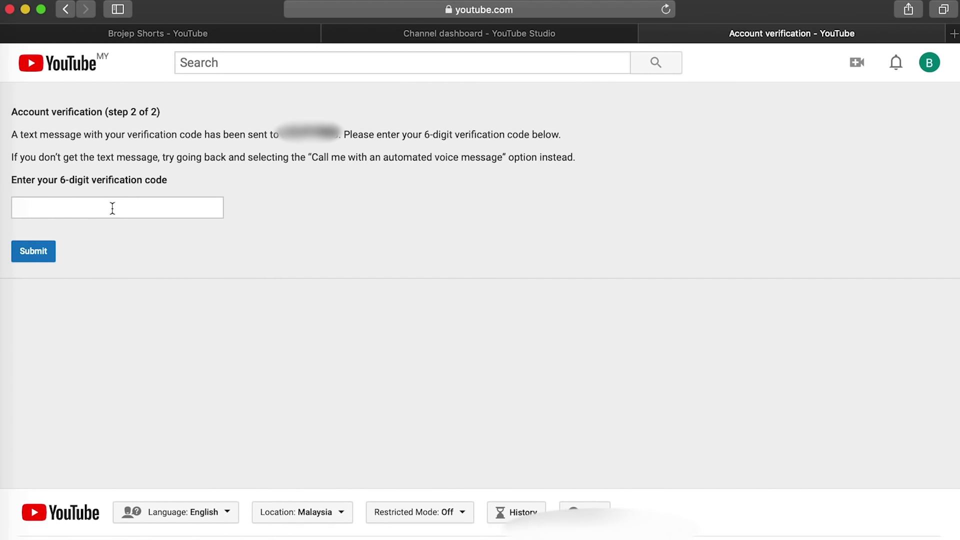
Step: Enter the 6-digit verification code received by text and submit it
left_click(62, 207)
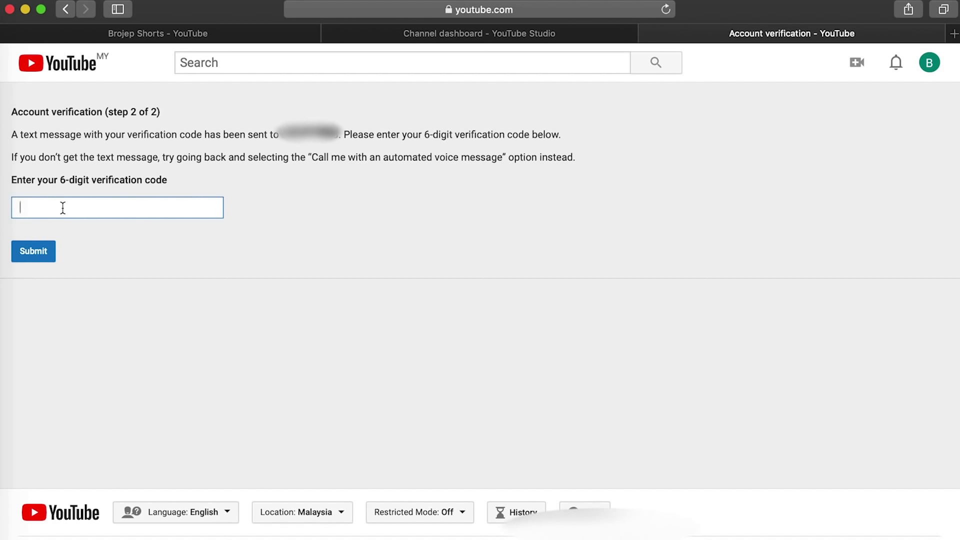
left_click(38, 258)
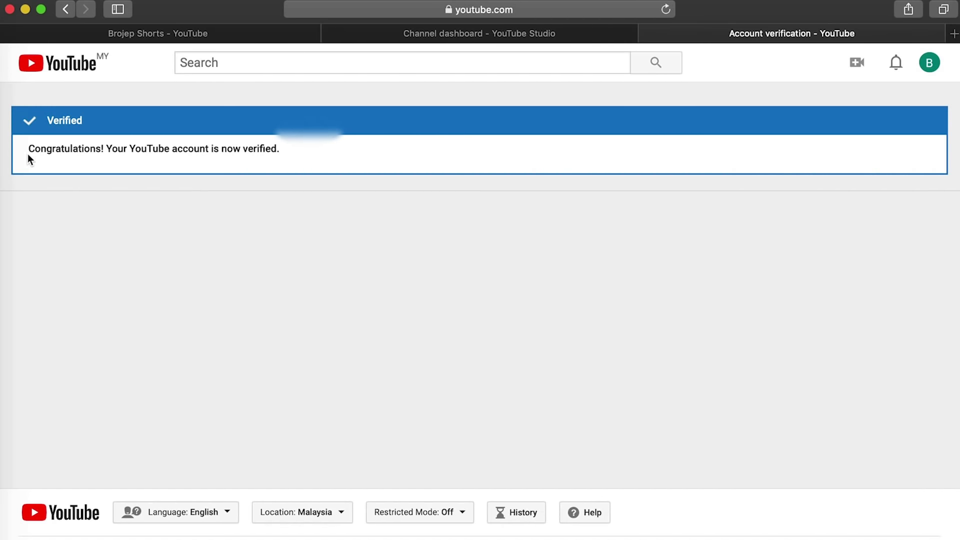
left_click_drag(28, 149, 292, 154)
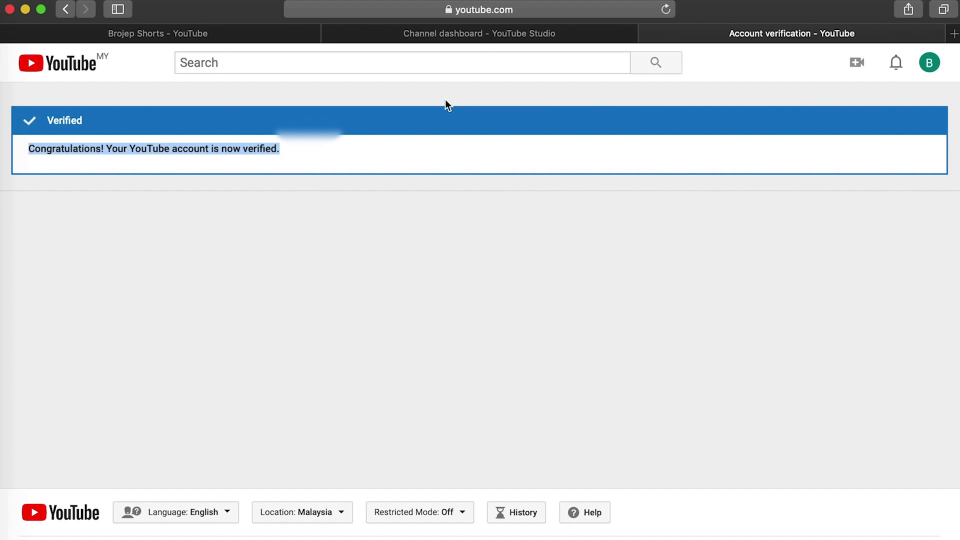
Step: Return to the YouTube Studio tab and save the channel settings
left_click(485, 34)
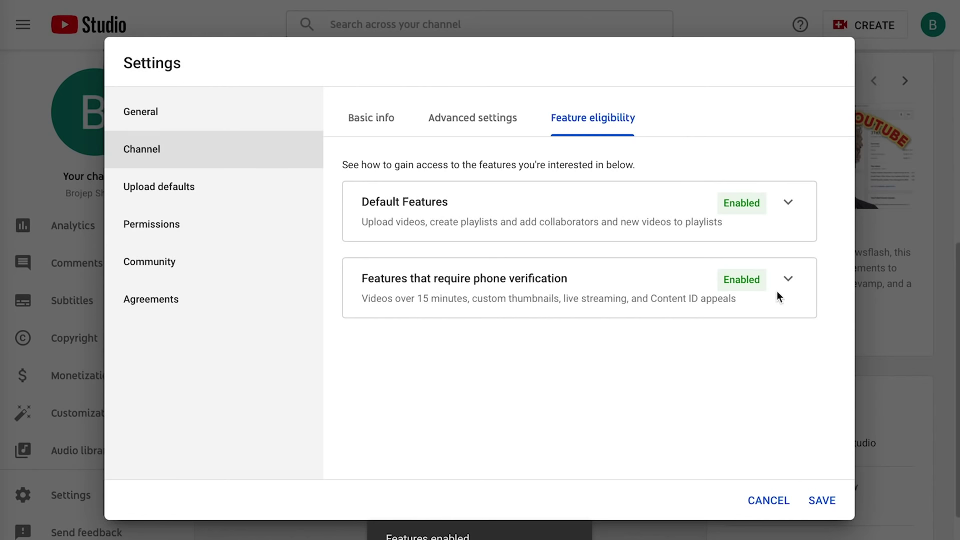
left_click(823, 502)
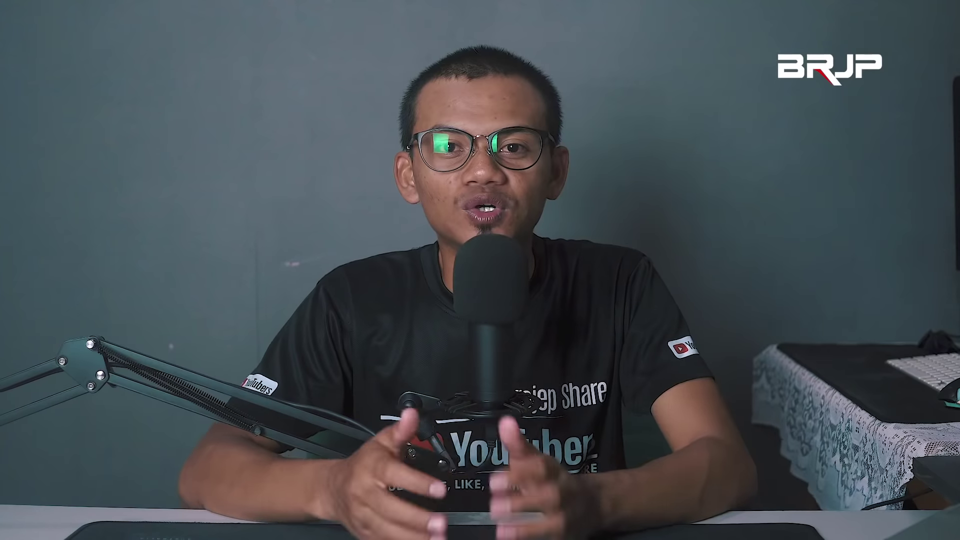